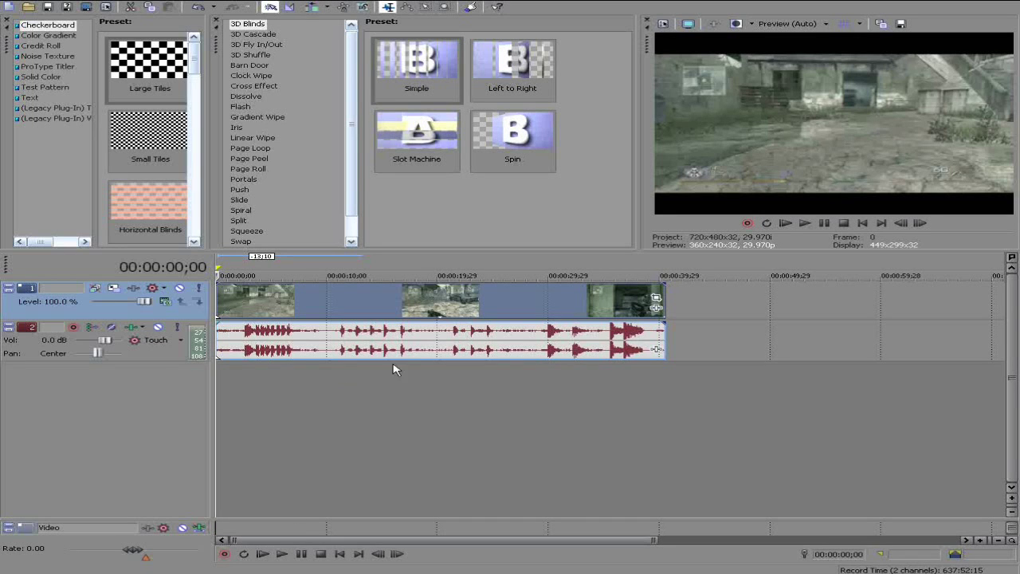
Play the gameplay clip in the preview, pausing and resuming, and stop at 00:00:11;11.
{"action": "left_click", "coordinate": [806, 224]}
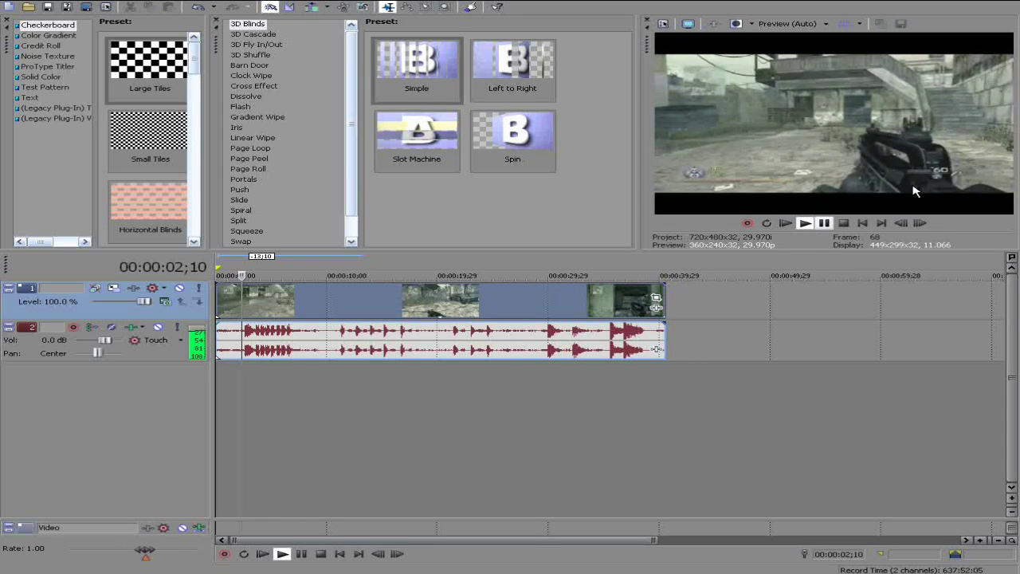
{"action": "left_click", "coordinate": [825, 224]}
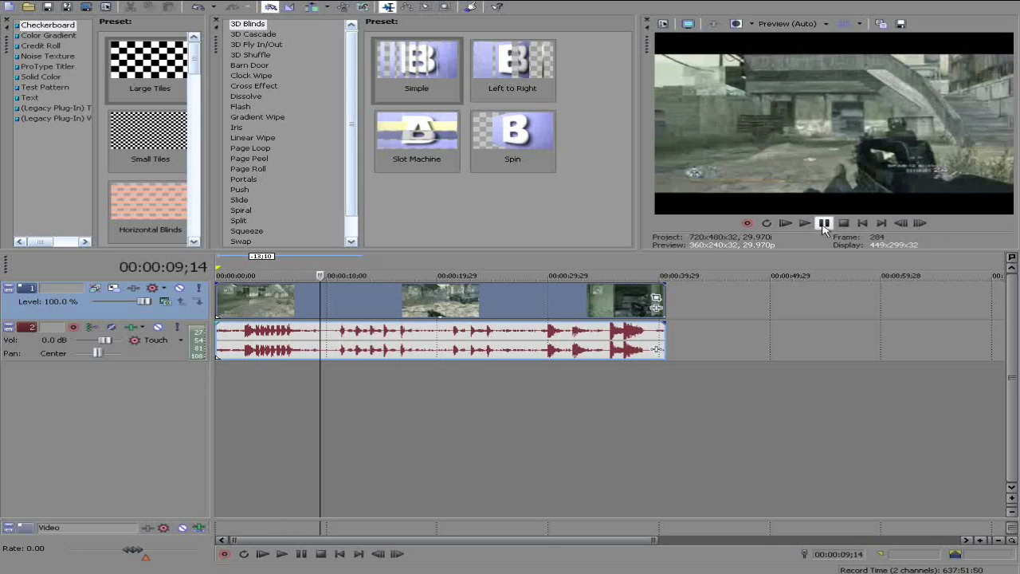
{"action": "left_click", "coordinate": [825, 224]}
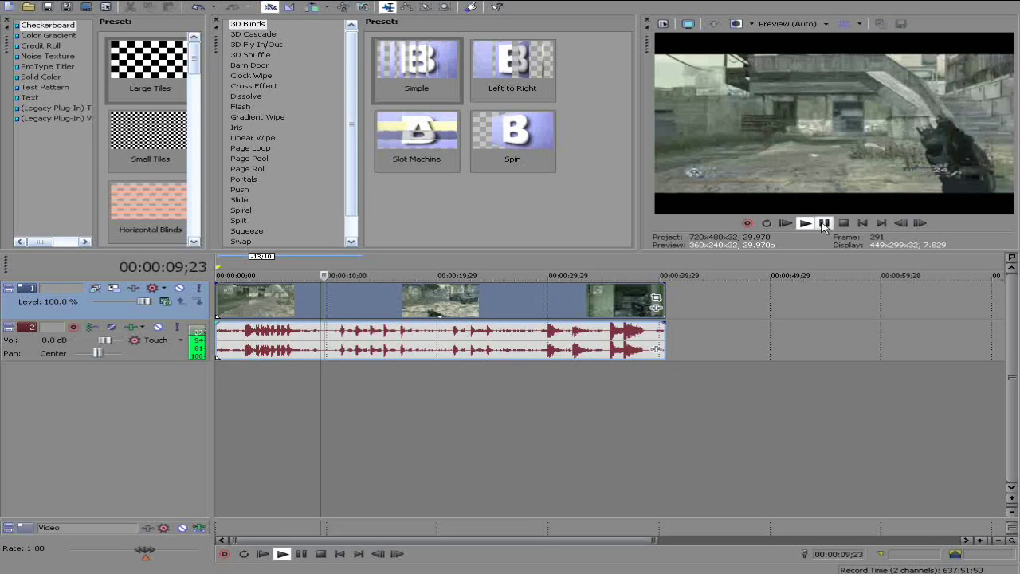
{"action": "left_click", "coordinate": [825, 224]}
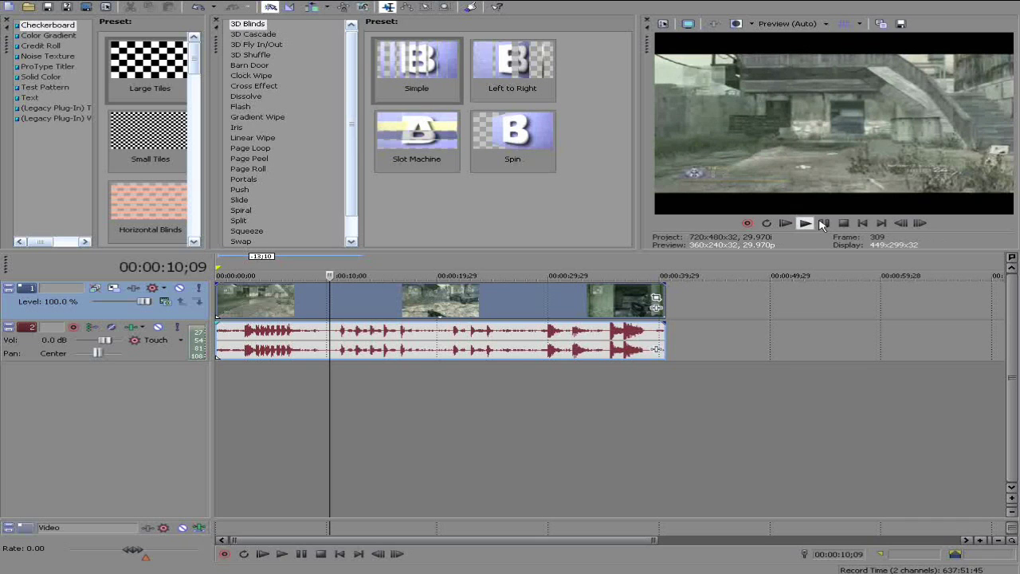
{"action": "left_click", "coordinate": [825, 224]}
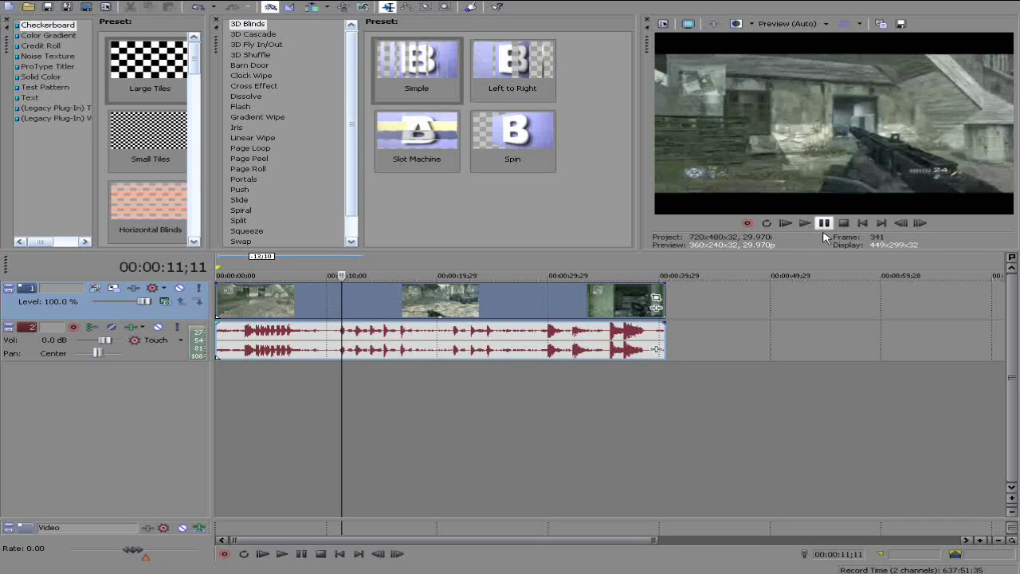
Split the clip at 00:00:11;11, delete everything after it, and scrub back toward the reload.
{"action": "key", "text": "s"}
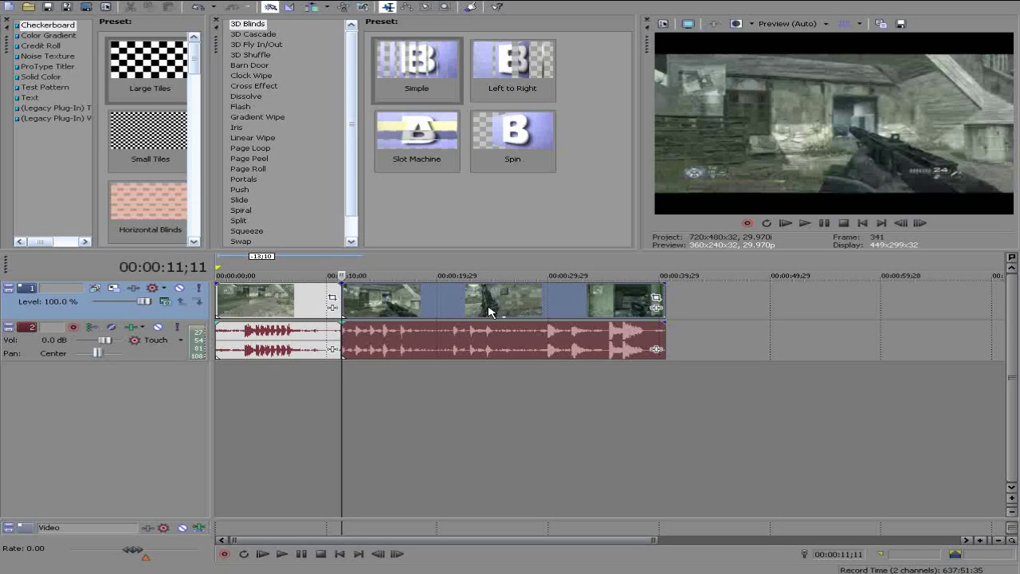
{"action": "key", "text": "Delete"}
{"action": "scroll", "coordinate": [482, 313], "scroll_direction": "up", "scroll_amount": 4}
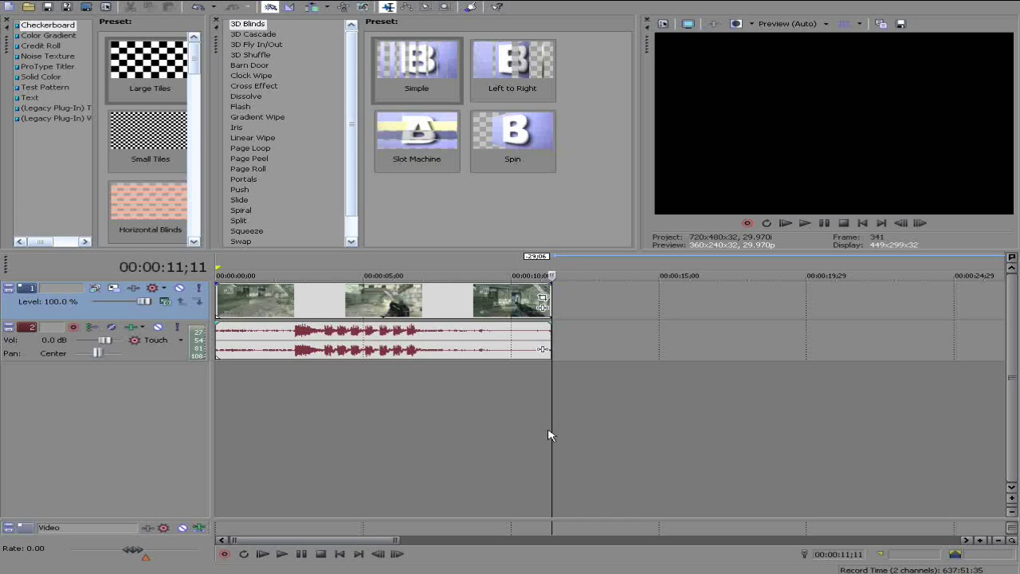
{"action": "left_click_drag", "start_coordinate": [542, 431], "coordinate": [417, 389]}
Split the clip at 06;25 and 09;19, then move the last video/audio piece later, leaving a gap.
{"action": "key", "text": "s"}
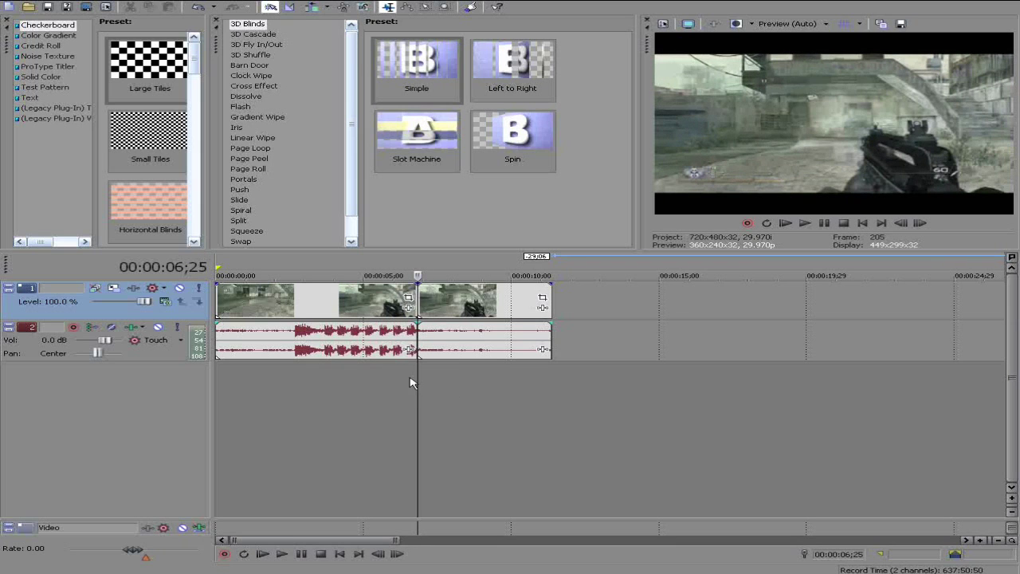
{"action": "left_click", "coordinate": [447, 382]}
{"action": "left_click_drag", "start_coordinate": [473, 381], "coordinate": [500, 382]}
{"action": "key", "text": "s"}
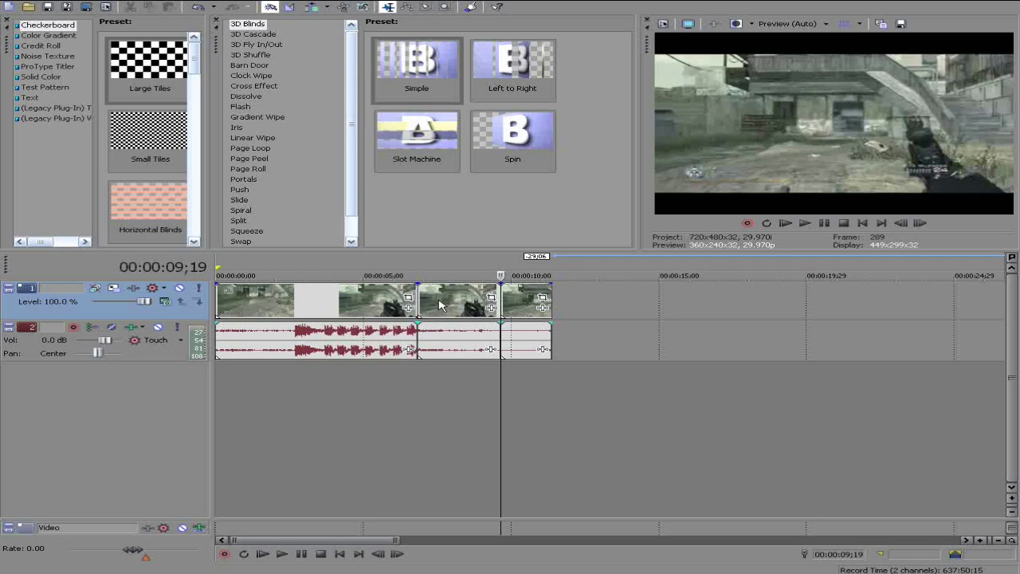
{"action": "left_click_drag", "start_coordinate": [519, 307], "coordinate": [616, 308]}
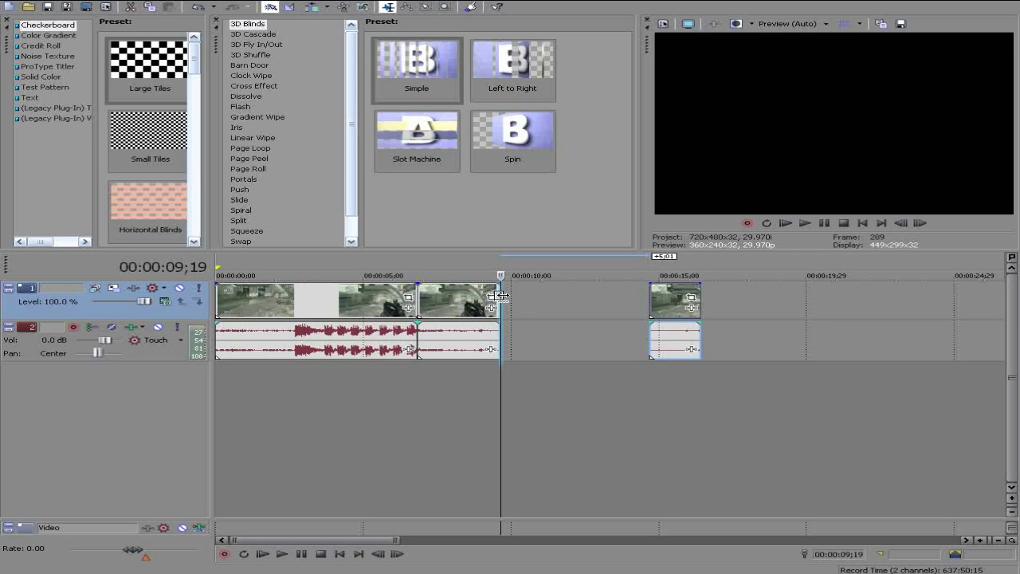
Time-stretch the 06;25 reload section to meet the final piece, then preview it from its start.
{"action": "left_click_drag", "start_coordinate": [502, 297], "coordinate": [655, 298]}
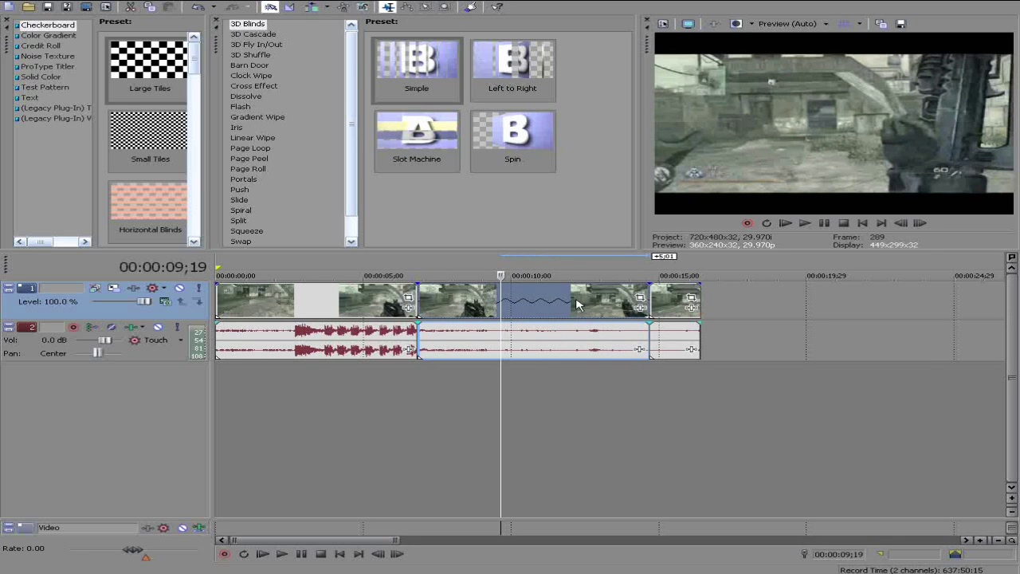
{"action": "left_click_drag", "start_coordinate": [499, 375], "coordinate": [419, 373]}
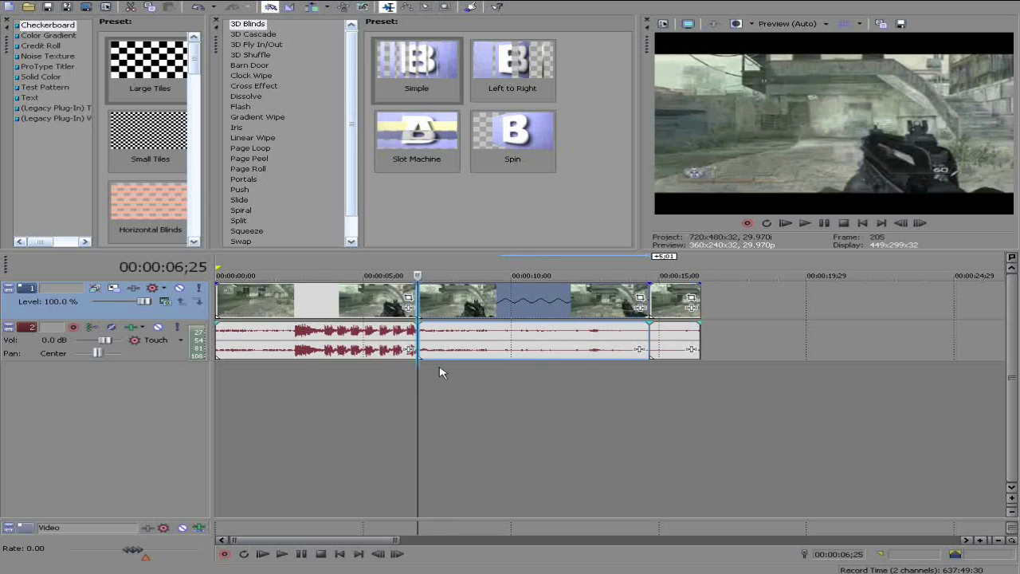
{"action": "left_click", "coordinate": [806, 223]}
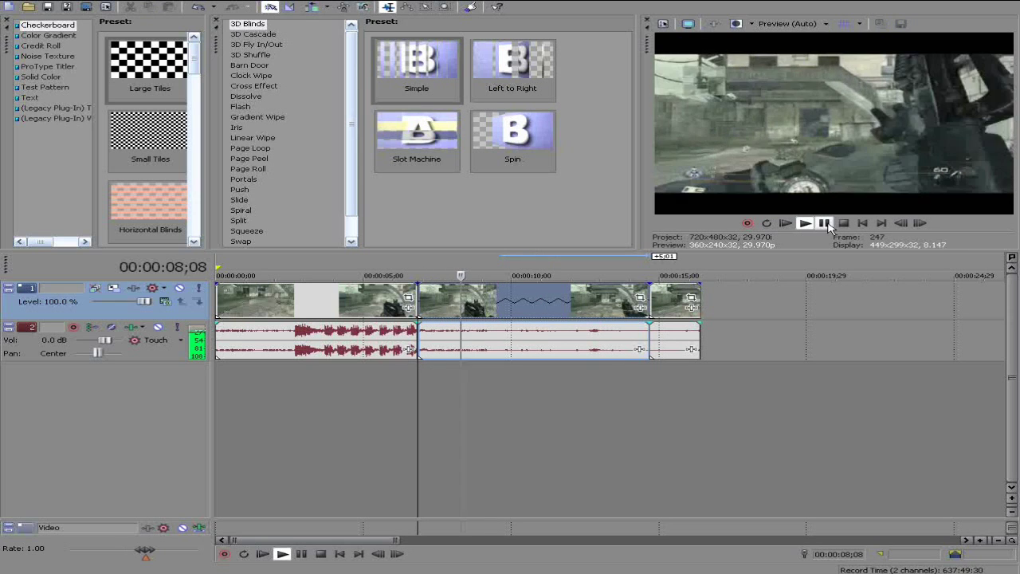
{"action": "left_click", "coordinate": [824, 223]}
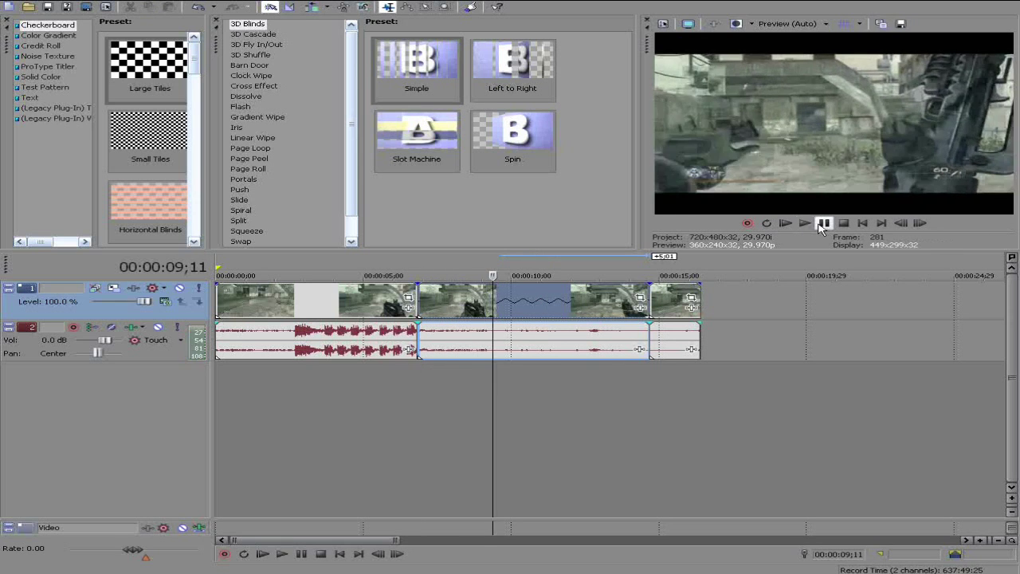
Mute the stretched reload audio event in its Properties, then return the playhead to 00:00:06;19.
{"action": "left_click", "coordinate": [574, 353]}
{"action": "right_click", "coordinate": [573, 354]}
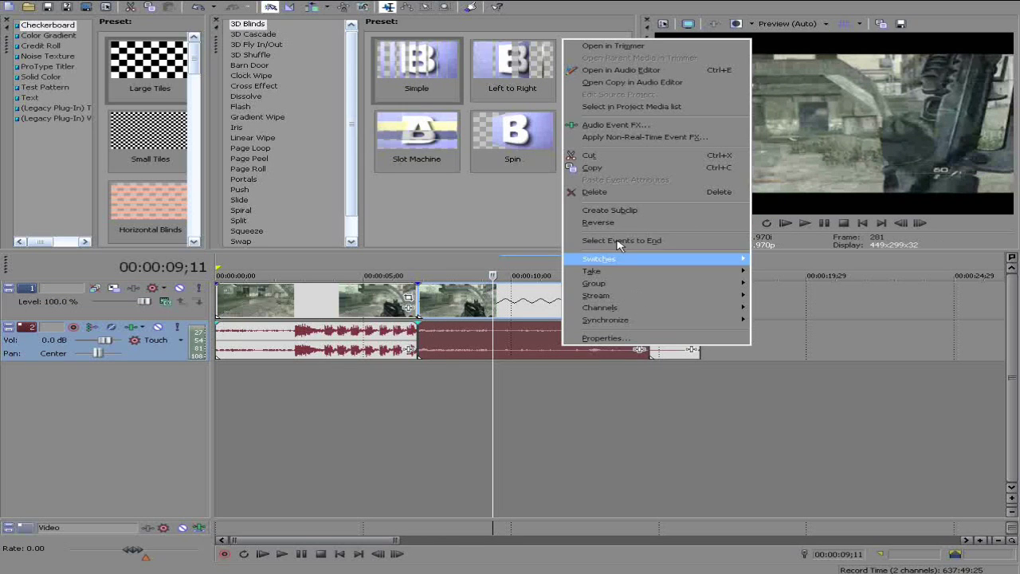
{"action": "left_click", "coordinate": [592, 338]}
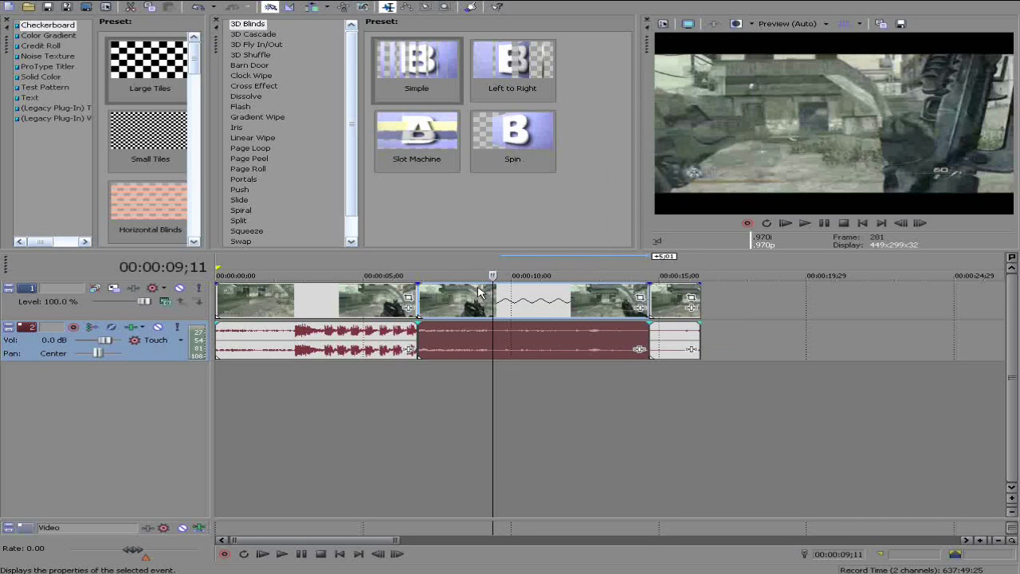
{"action": "left_click", "coordinate": [401, 132]}
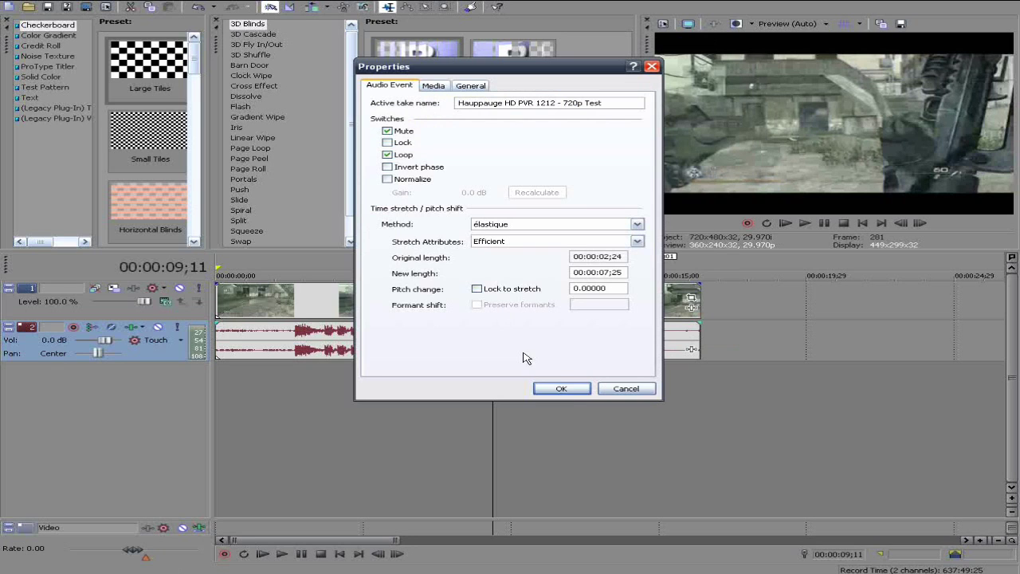
{"action": "left_click", "coordinate": [563, 389]}
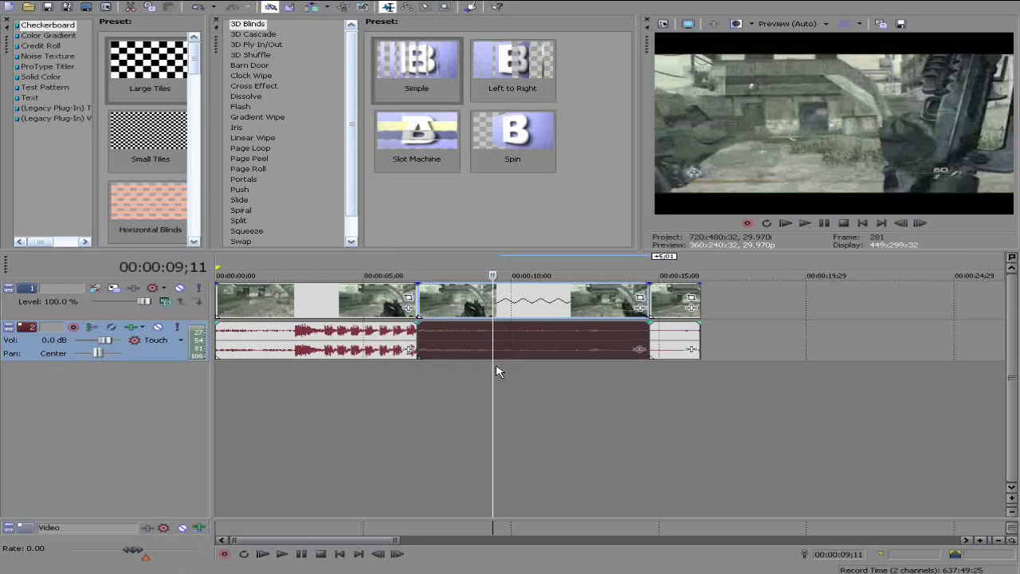
{"action": "left_click", "coordinate": [412, 377]}
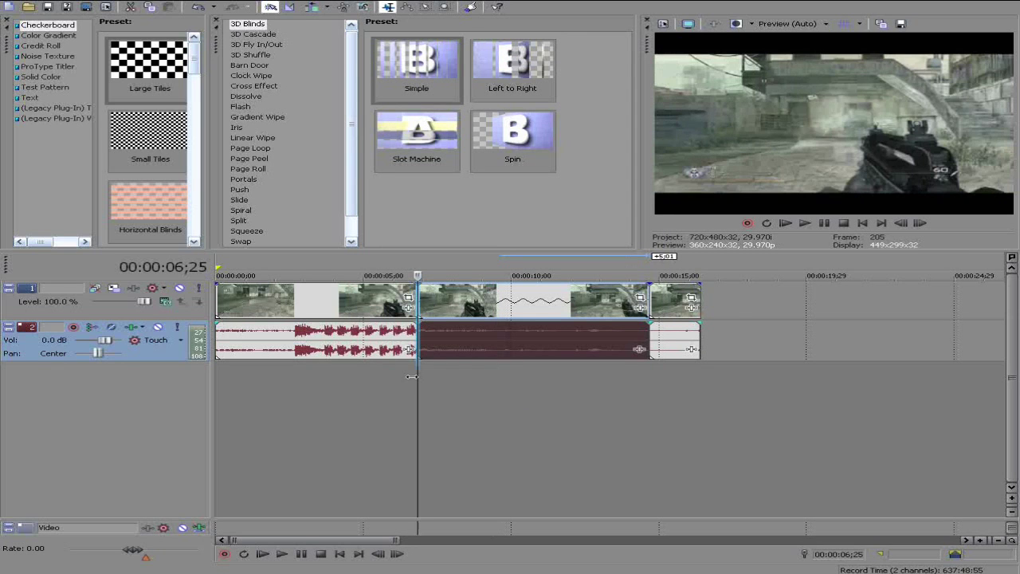
Preview from about 4 seconds to 00:00:15;26, then trim the middle event to end near 12 seconds.
{"action": "left_click_drag", "start_coordinate": [403, 276], "coordinate": [345, 276]}
{"action": "left_click", "coordinate": [805, 223]}
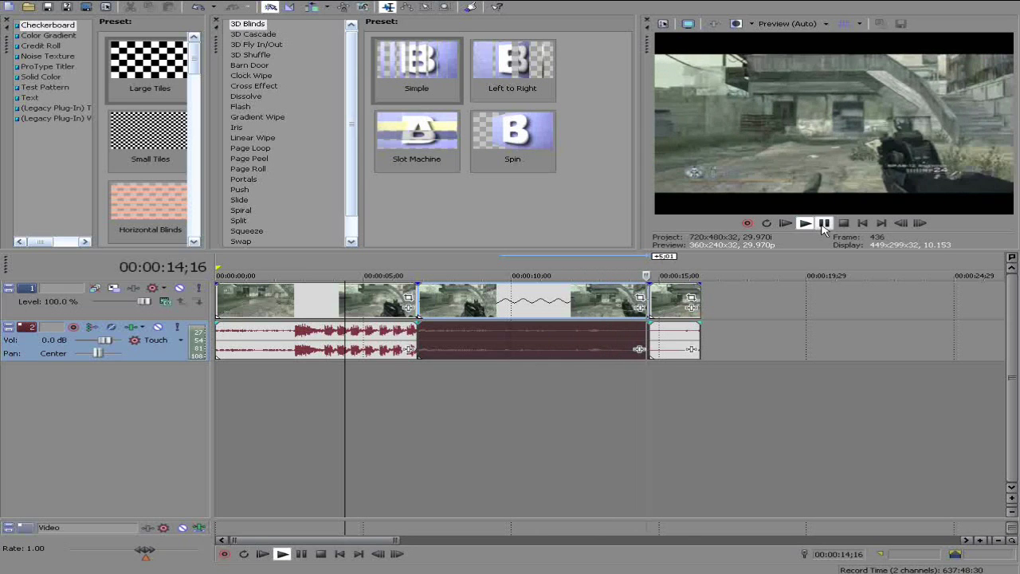
{"action": "left_click", "coordinate": [824, 224]}
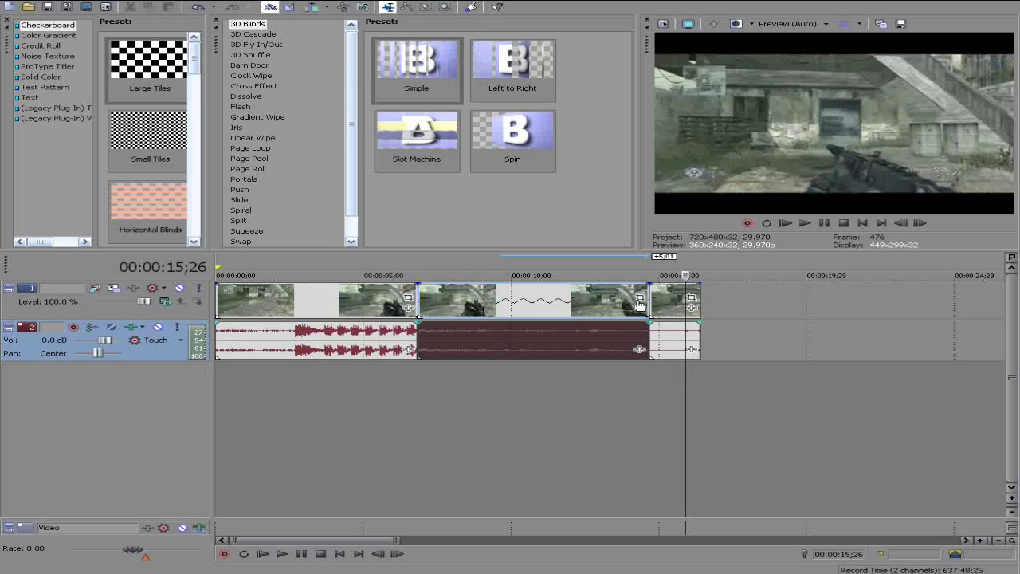
{"action": "left_click_drag", "start_coordinate": [642, 298], "coordinate": [599, 299]}
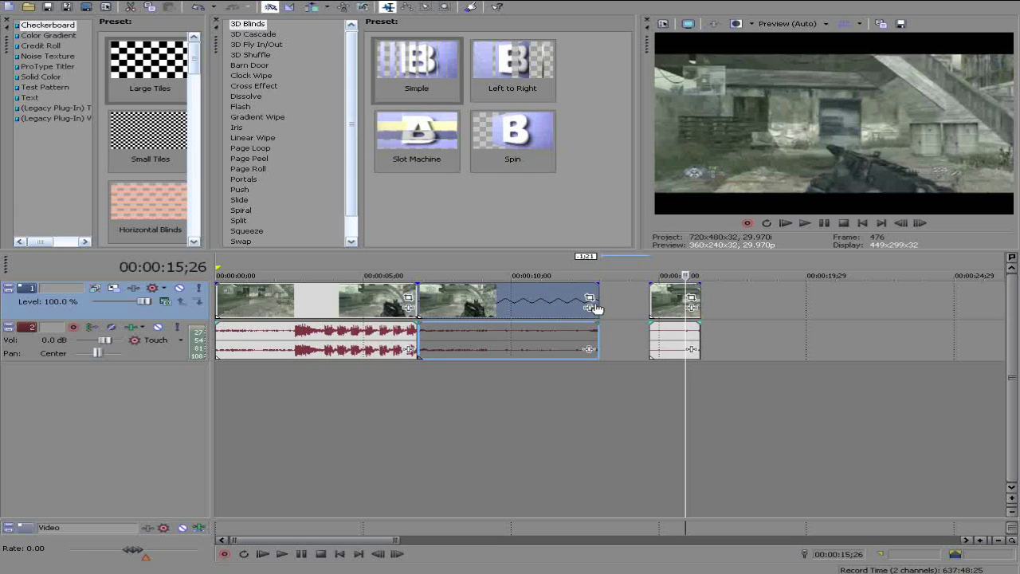
{"action": "left_click_drag", "start_coordinate": [568, 303], "coordinate": [539, 307]}
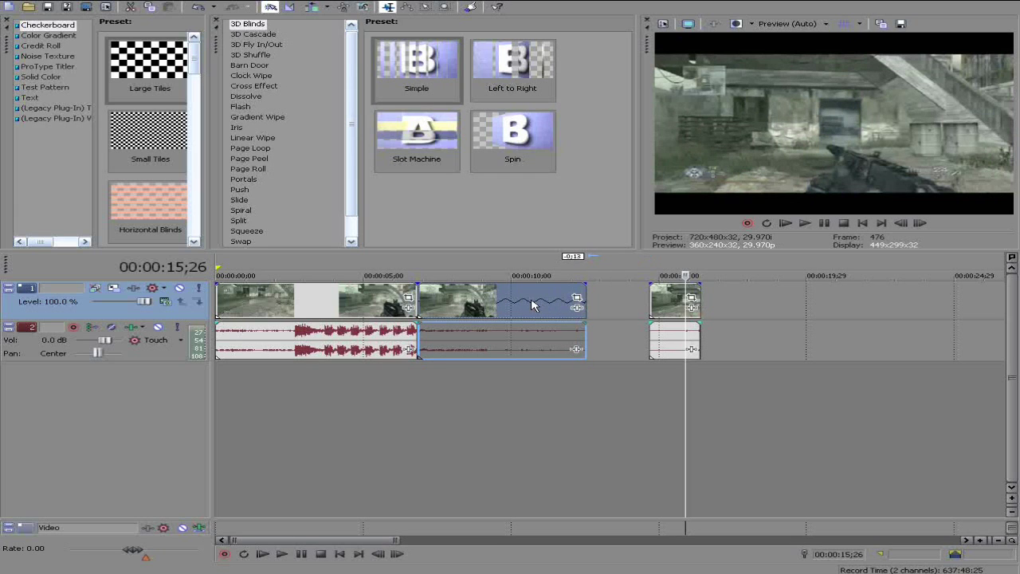
Stretch the middle event's right edge back out to meet the final clip.
{"action": "right_click", "coordinate": [532, 300]}
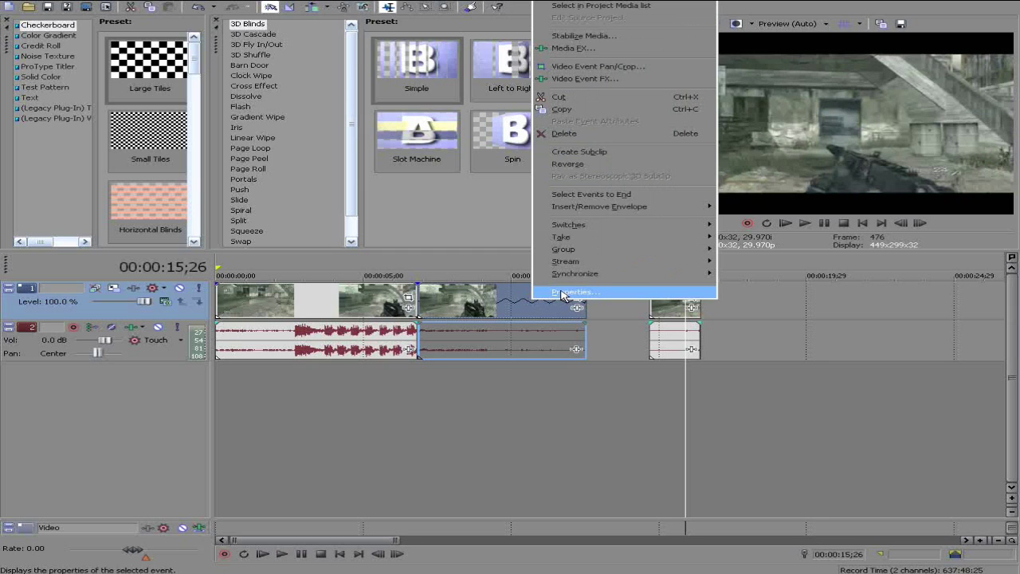
{"action": "left_click", "coordinate": [590, 319]}
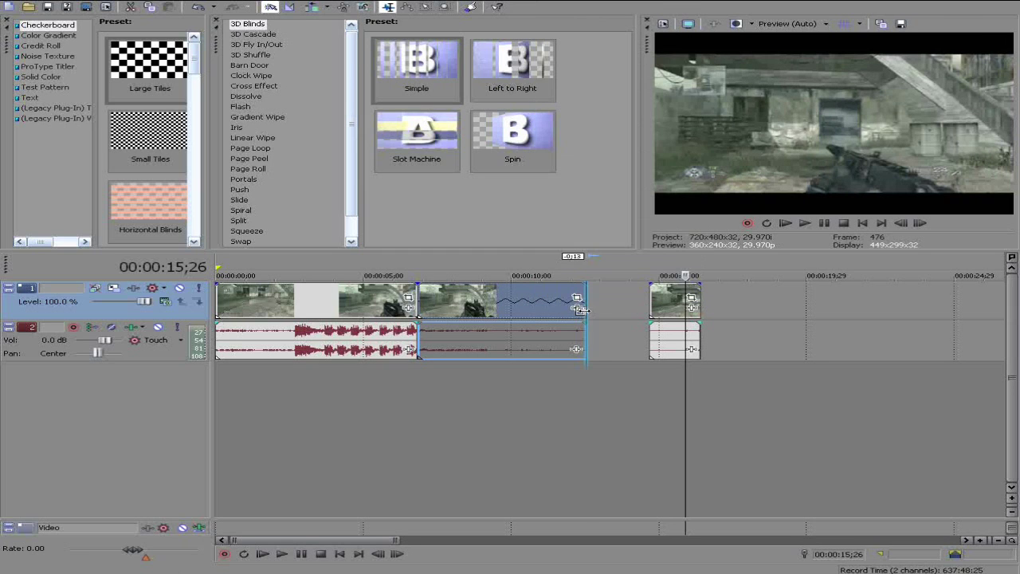
{"action": "left_click", "coordinate": [589, 311]}
{"action": "left_click_drag", "start_coordinate": [612, 308], "coordinate": [650, 308]}
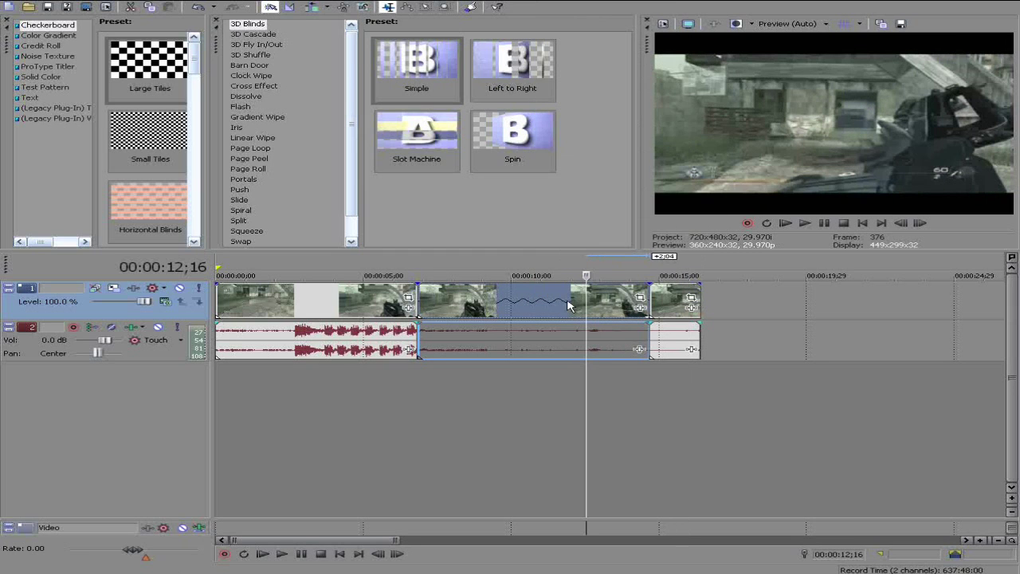
Add a Velocity envelope to the middle reload event.
{"action": "right_click", "coordinate": [570, 299]}
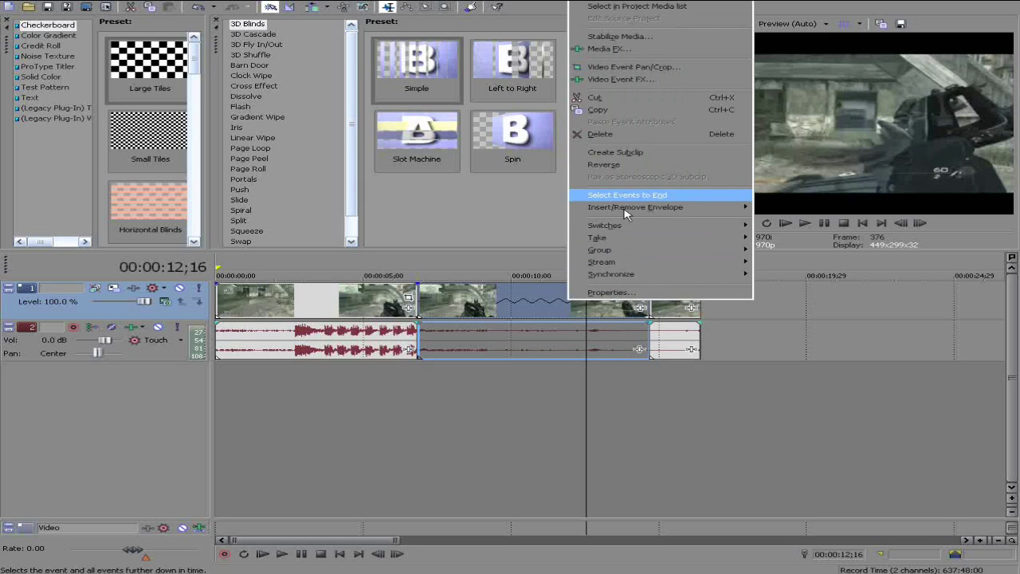
{"action": "mouse_move", "coordinate": [625, 212]}
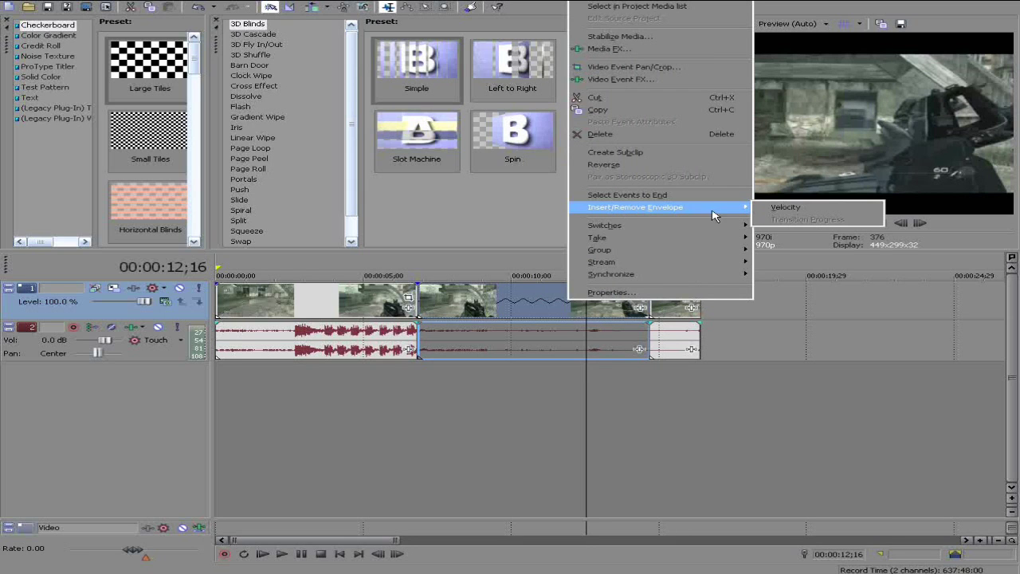
{"action": "left_click", "coordinate": [849, 207]}
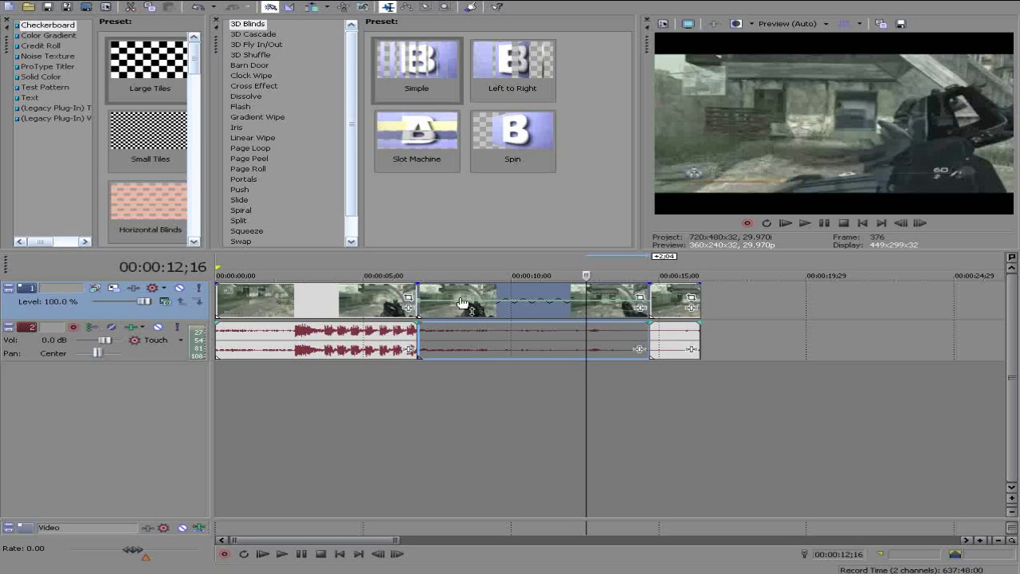
Drag the middle event's velocity envelope into wavy arcs, then give the final clip a Velocity envelope.
{"action": "left_click_drag", "start_coordinate": [515, 305], "coordinate": [512, 307]}
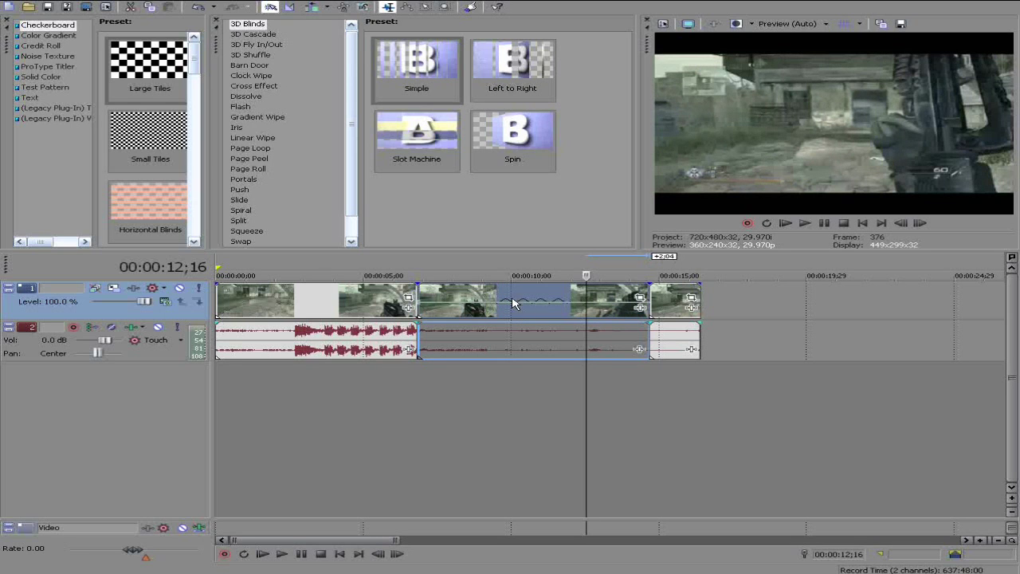
{"action": "right_click", "coordinate": [678, 305]}
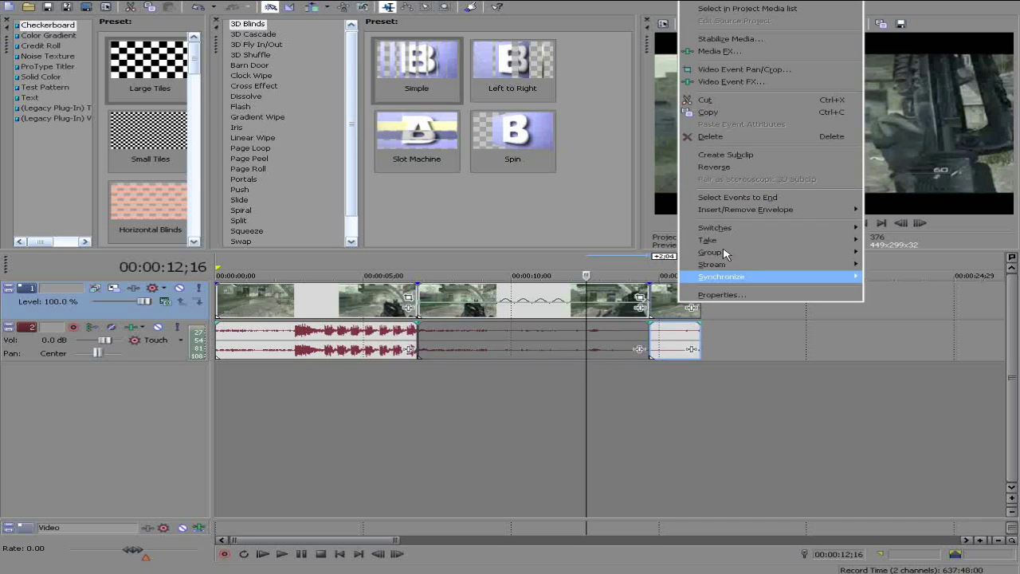
{"action": "mouse_move", "coordinate": [720, 213]}
{"action": "left_click", "coordinate": [941, 212]}
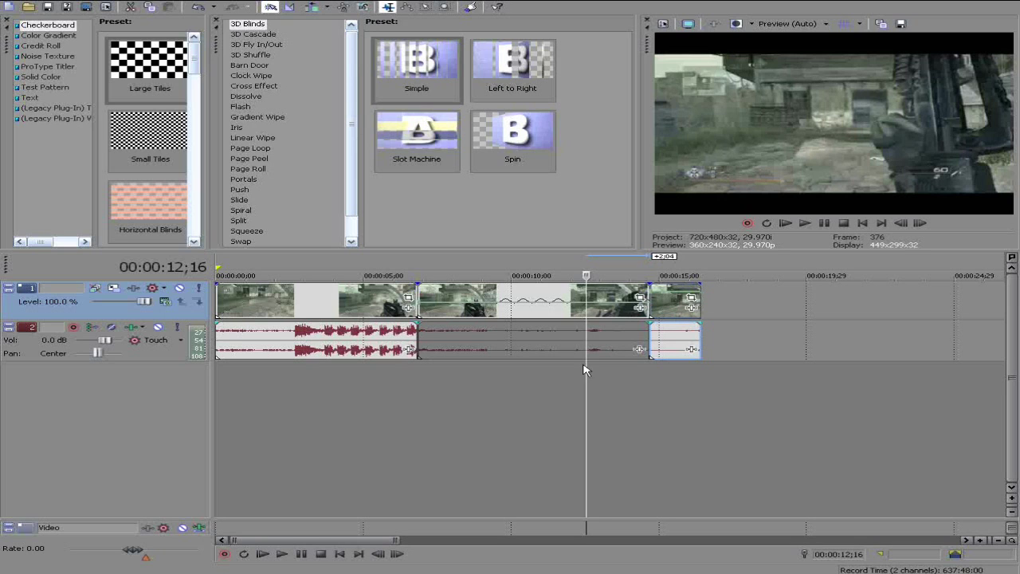
Play the edit from the middle event's start to the end, then rewind and select the slow-motion event.
{"action": "key", "text": "ctrl+Left"}
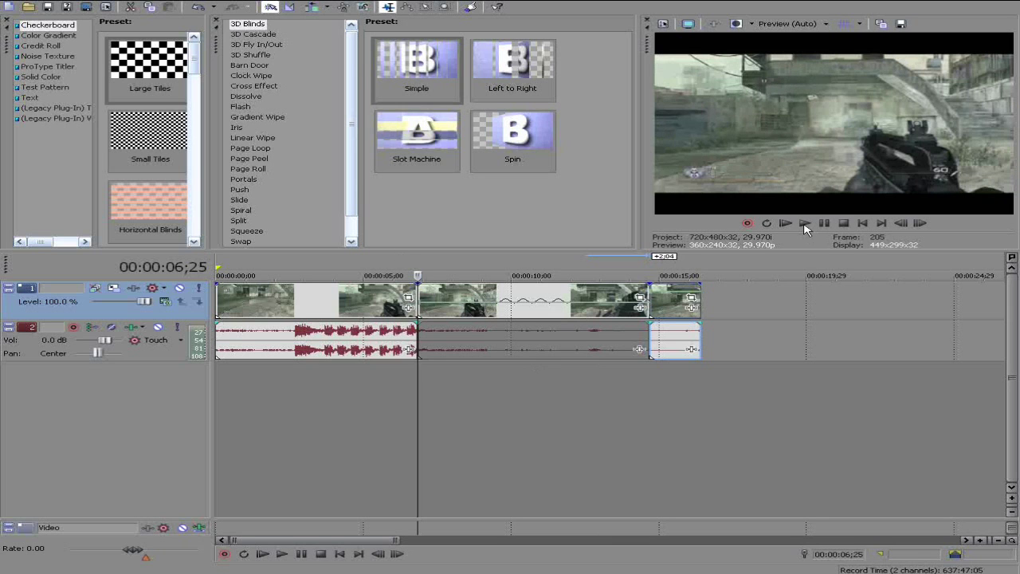
{"action": "left_click", "coordinate": [786, 224]}
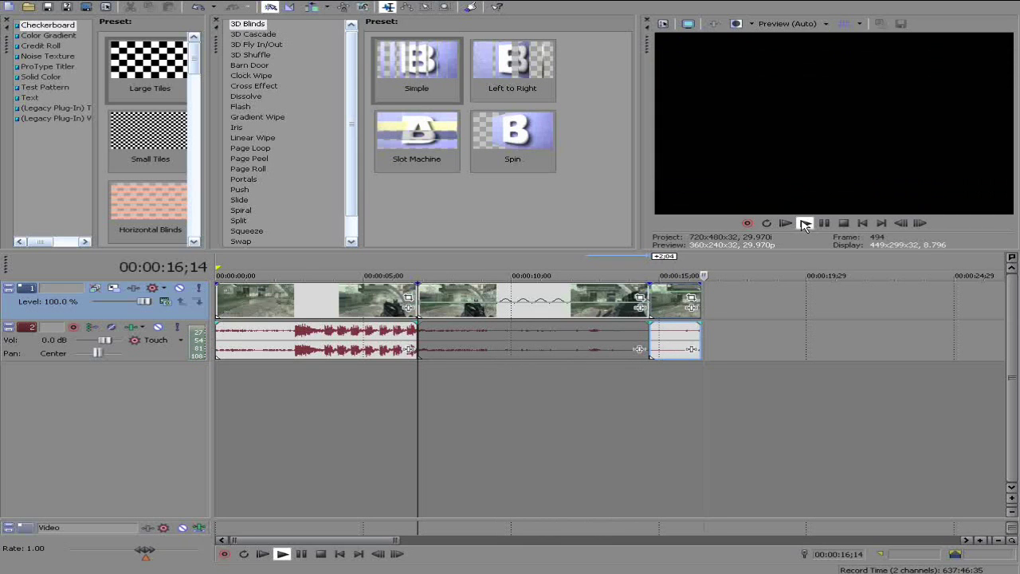
{"action": "left_click", "coordinate": [825, 223]}
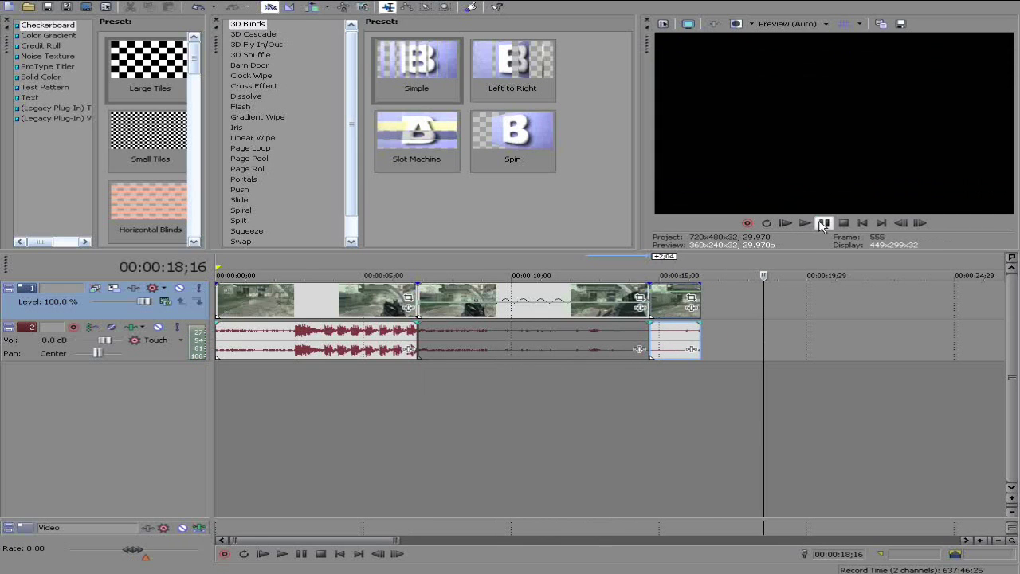
{"action": "left_click_drag", "start_coordinate": [461, 404], "coordinate": [205, 399]}
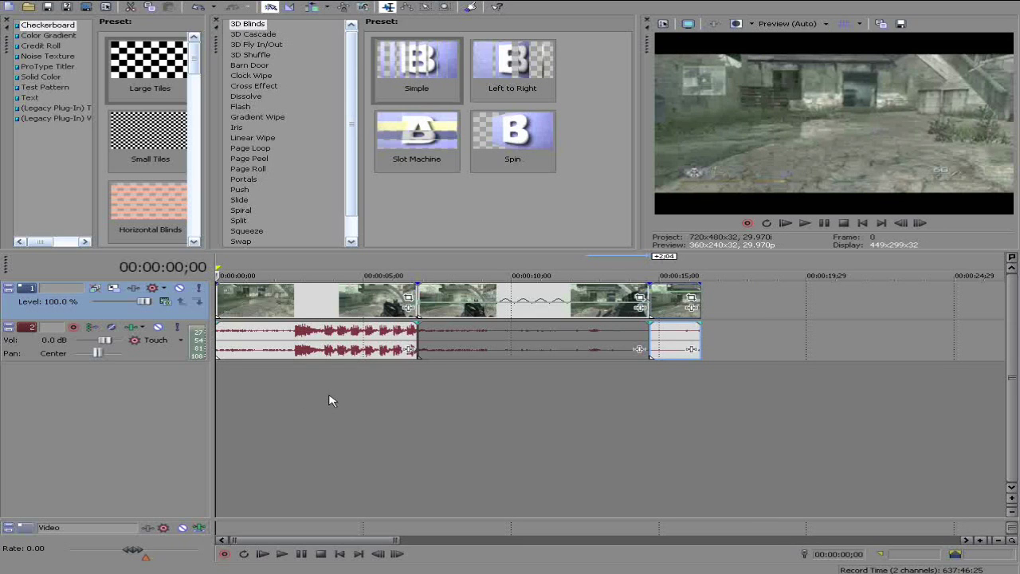
{"action": "left_click", "coordinate": [558, 343]}
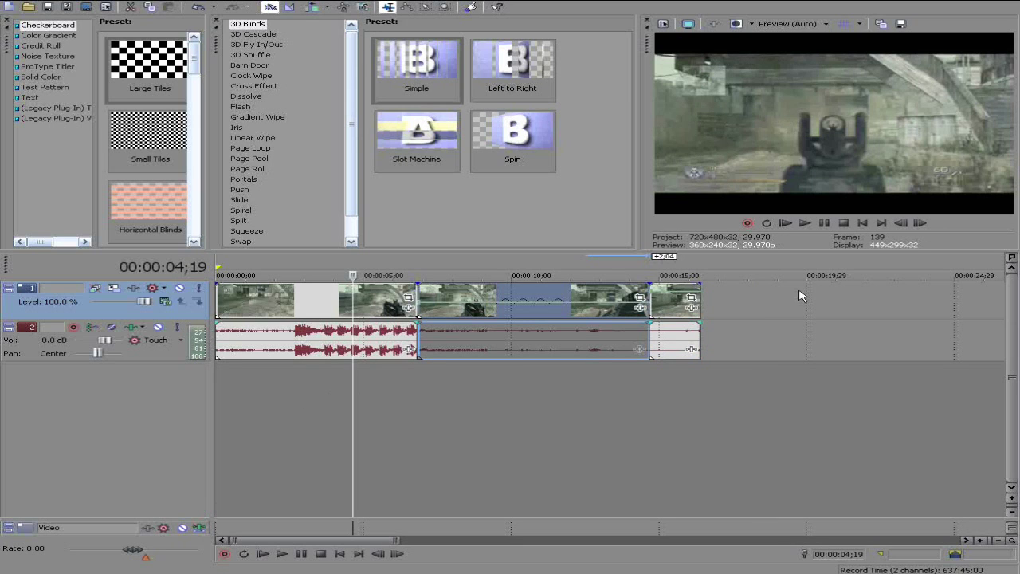